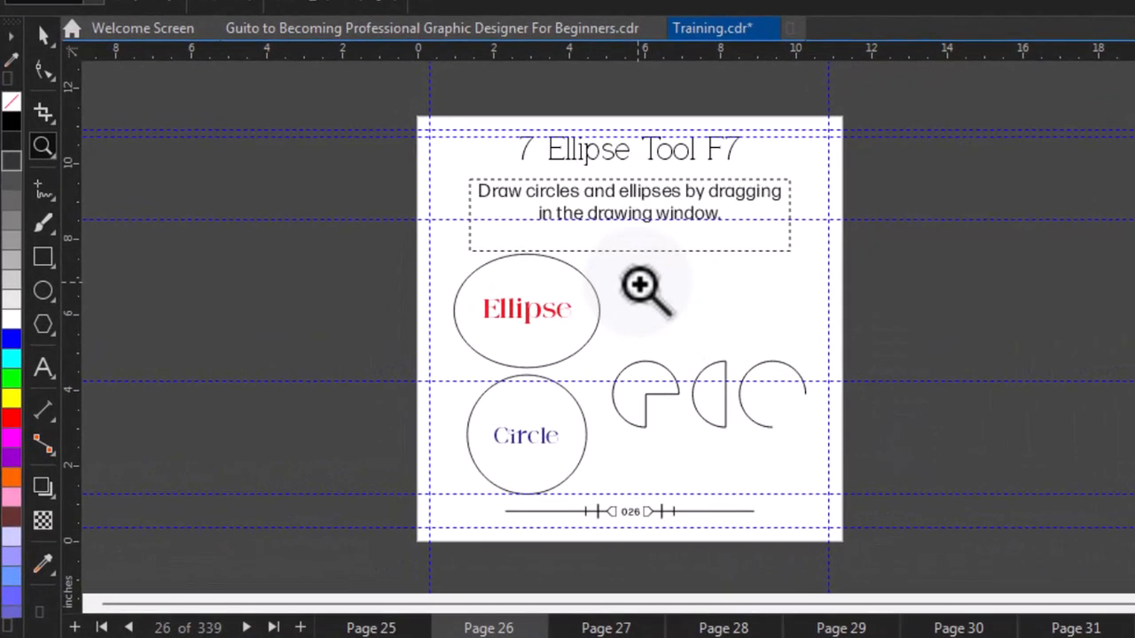
Step: Activate the Ellipse tool and delete the existing ellipse and circle from the practice sheet on page 27
key(F7)
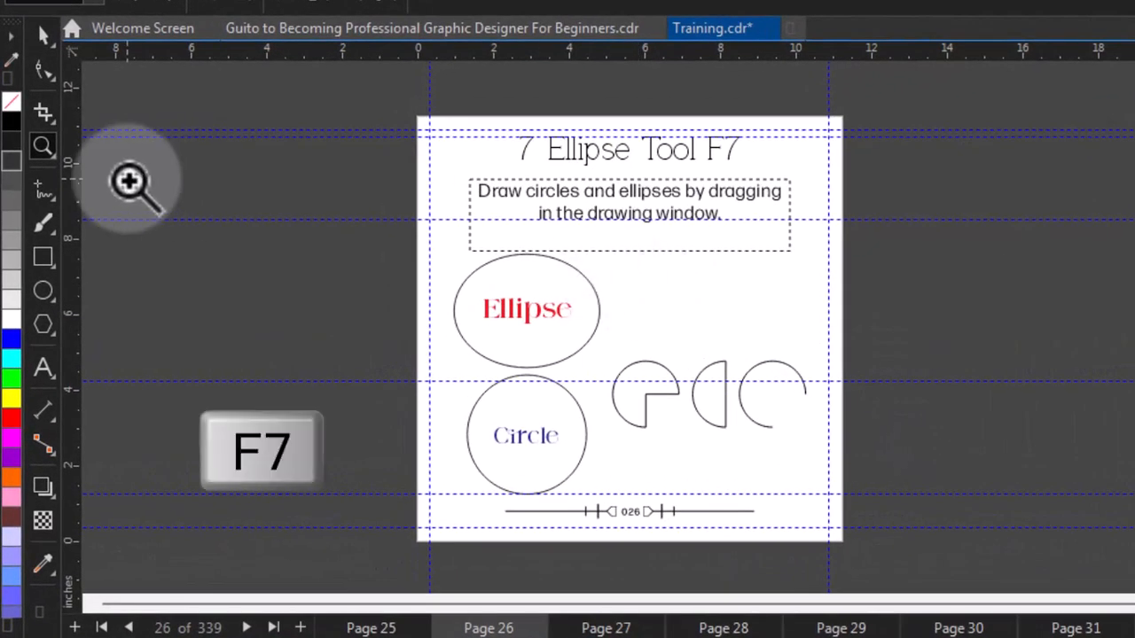
click(42, 291)
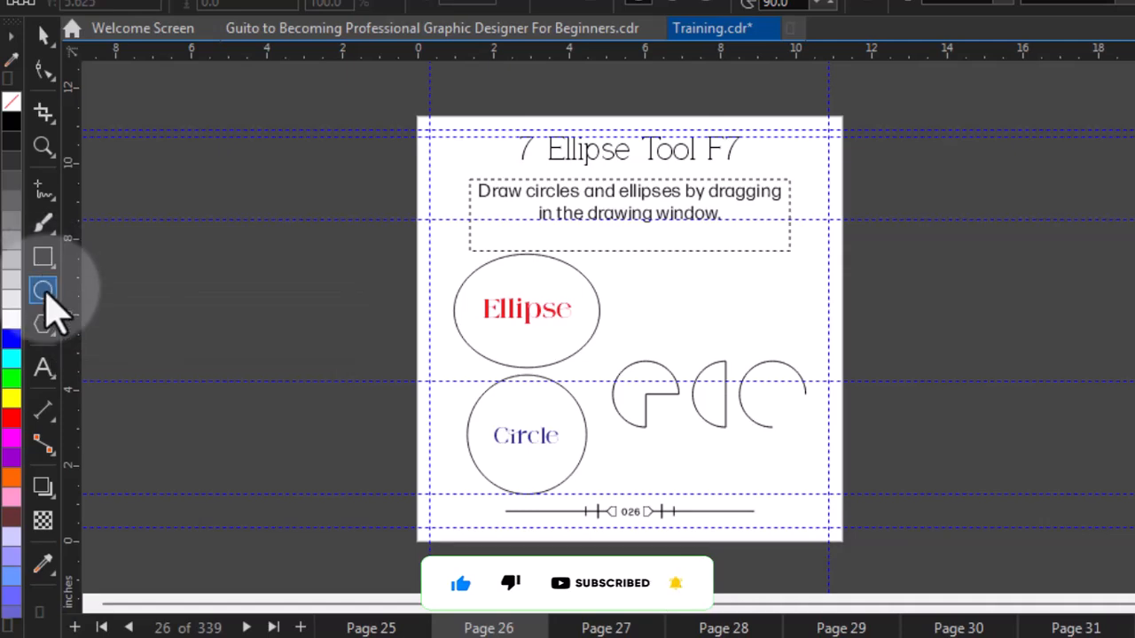
key(F7)
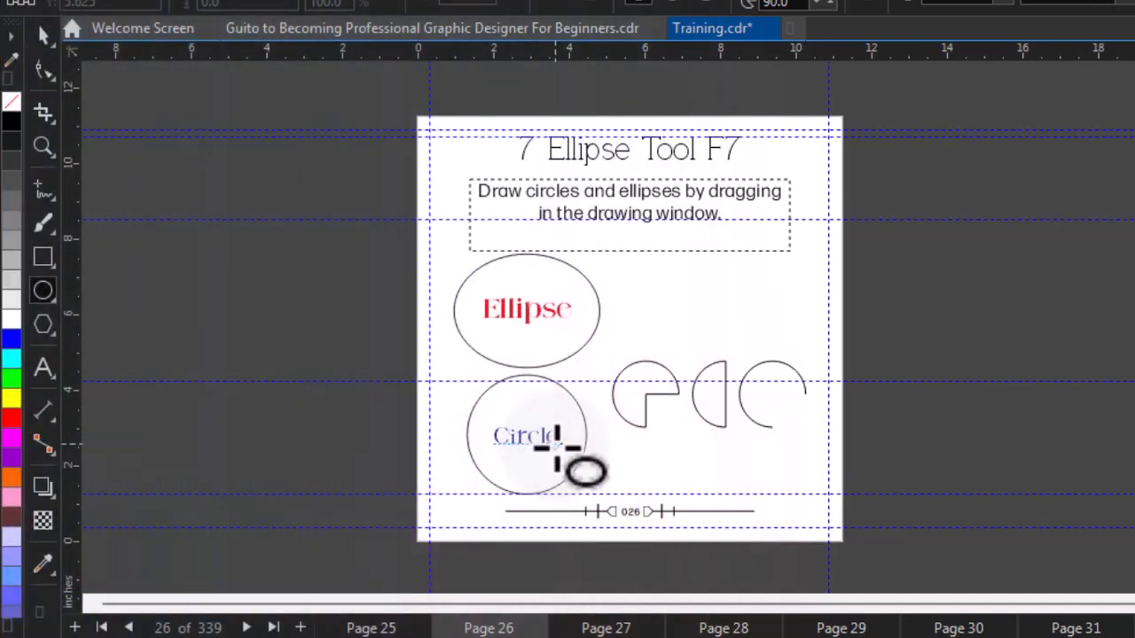
key(Page_Down)
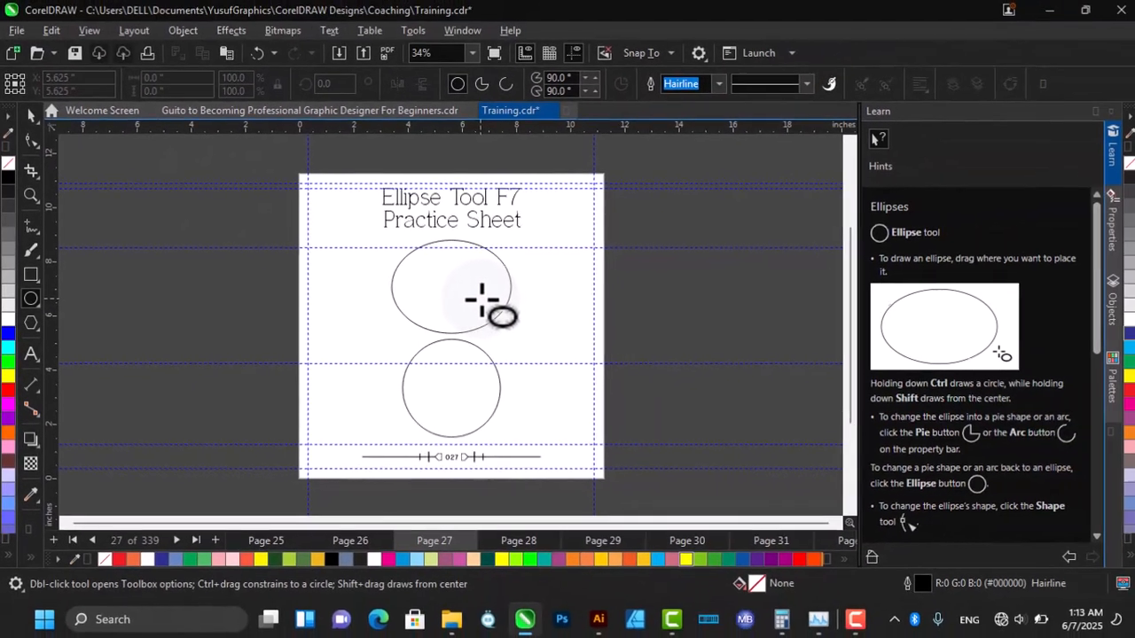
click(489, 308)
key(Delete)
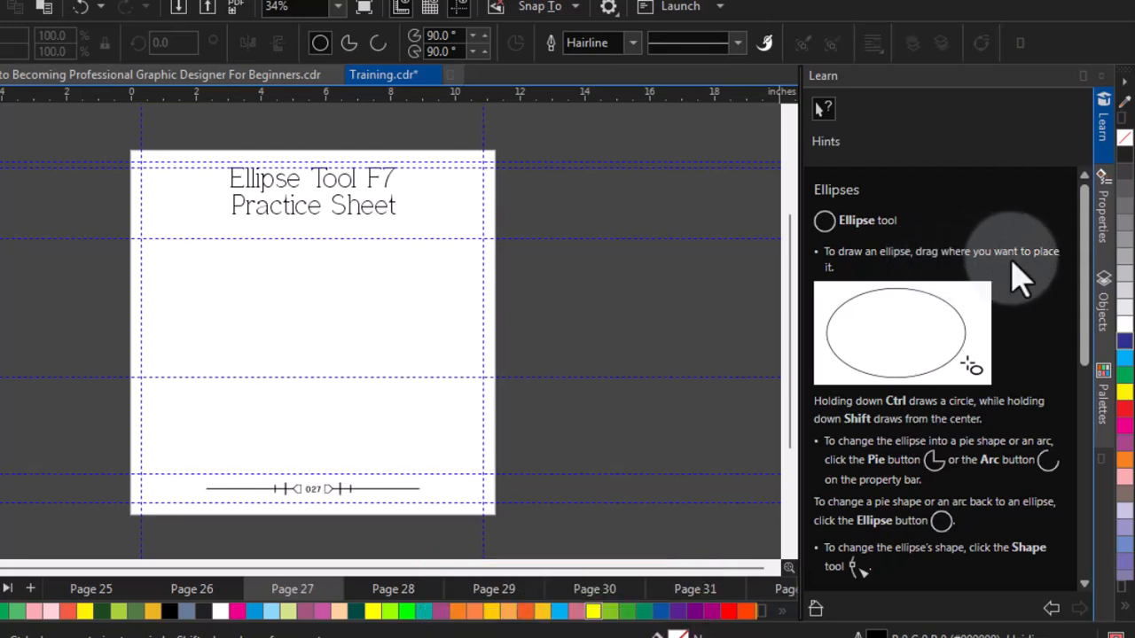
Step: Draw an ellipse about 4.09 by 2.77 inches under the title and a perfect circle about 2.8 inches across below it
drag(165, 256, 282, 310)
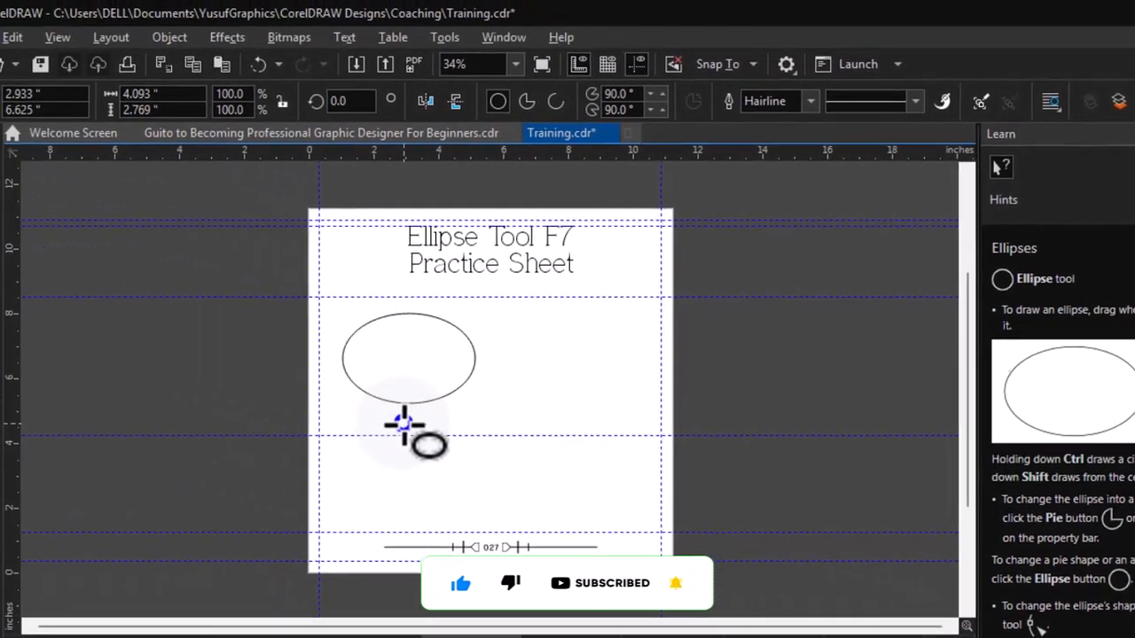
drag(404, 425, 479, 494)
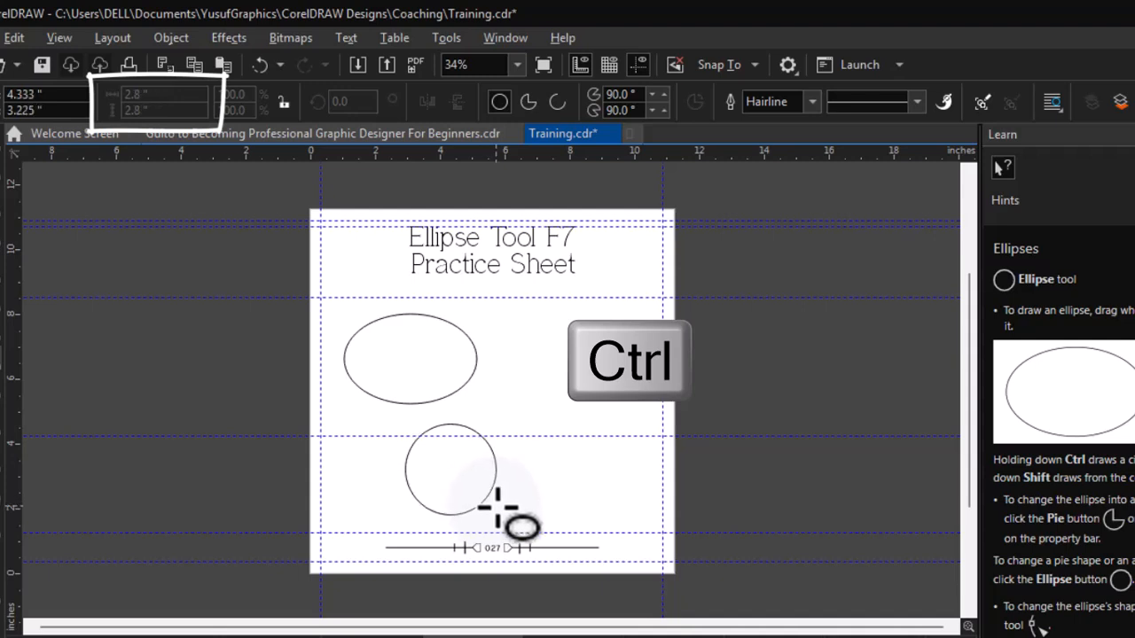
drag(496, 507, 497, 507)
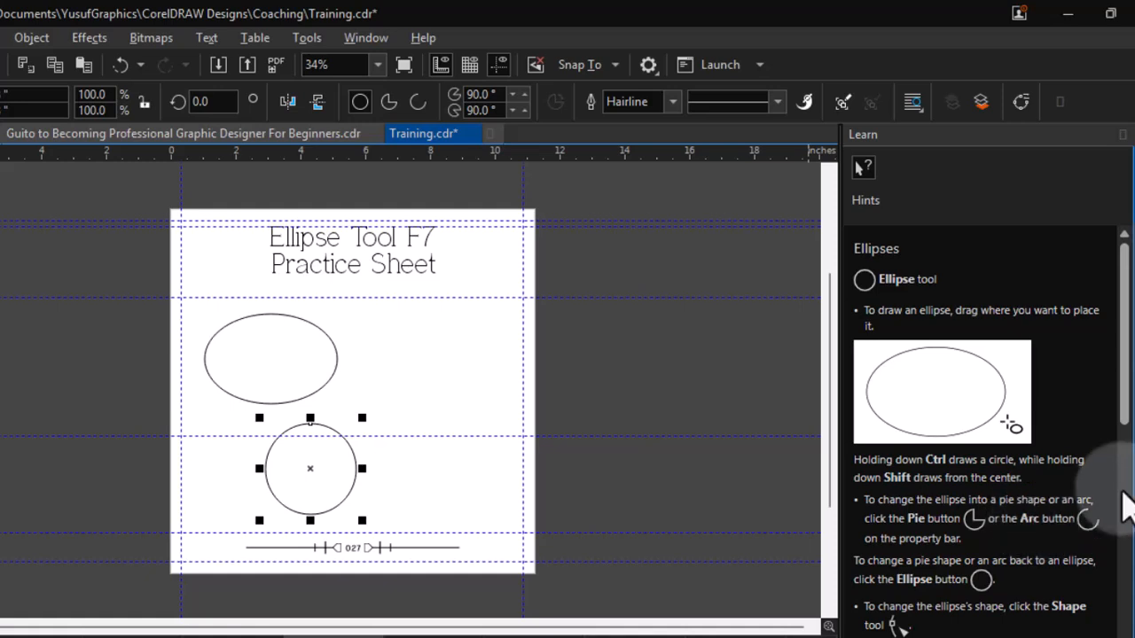
scroll(1121, 364, down, 3)
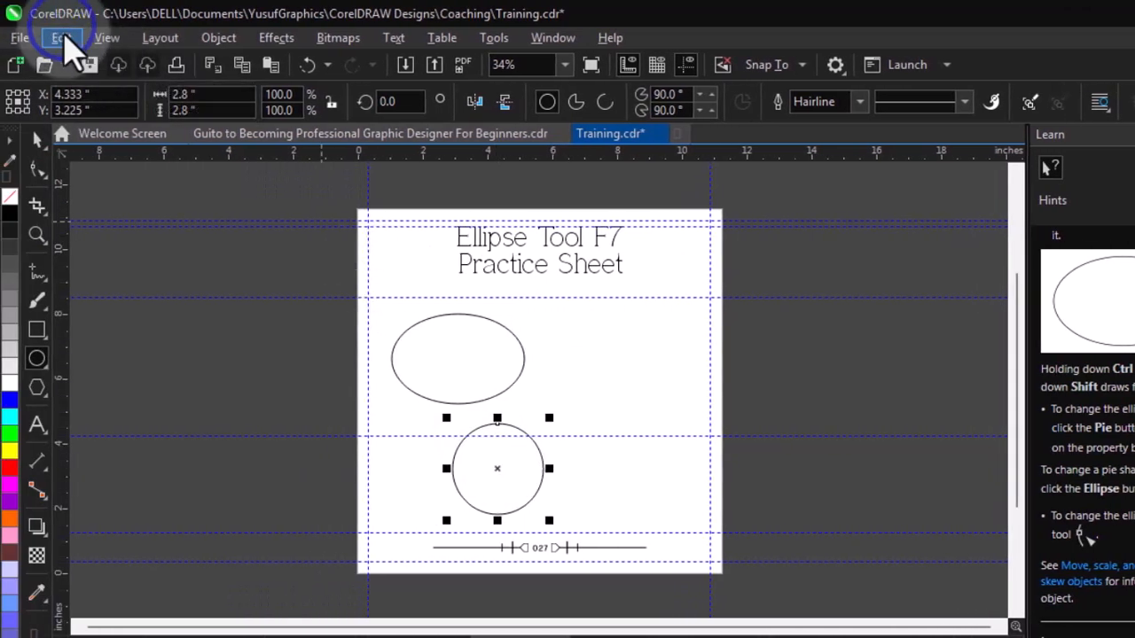
Step: Clone the circle, placing the copy beside the ellipse, and convert that copy to a pie shape
click(60, 38)
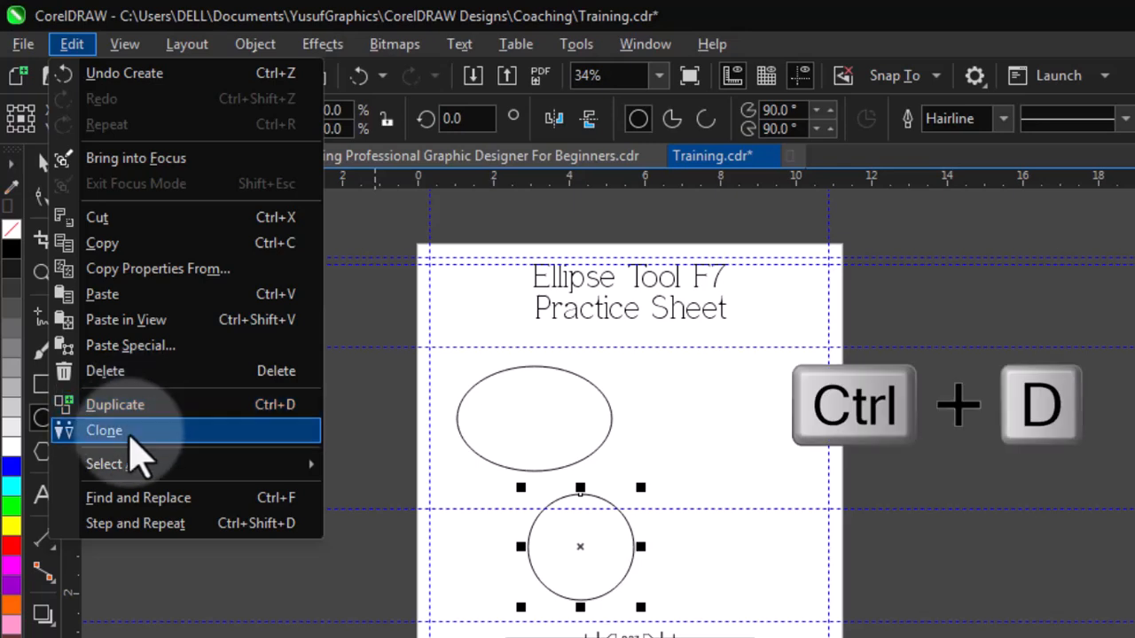
click(130, 434)
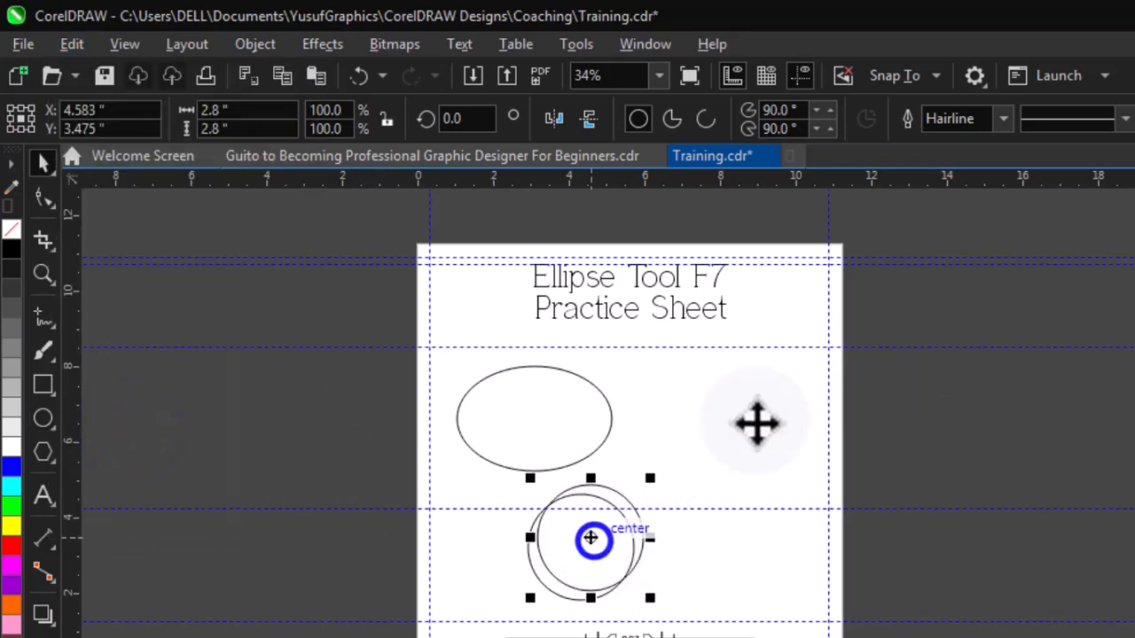
click(736, 435)
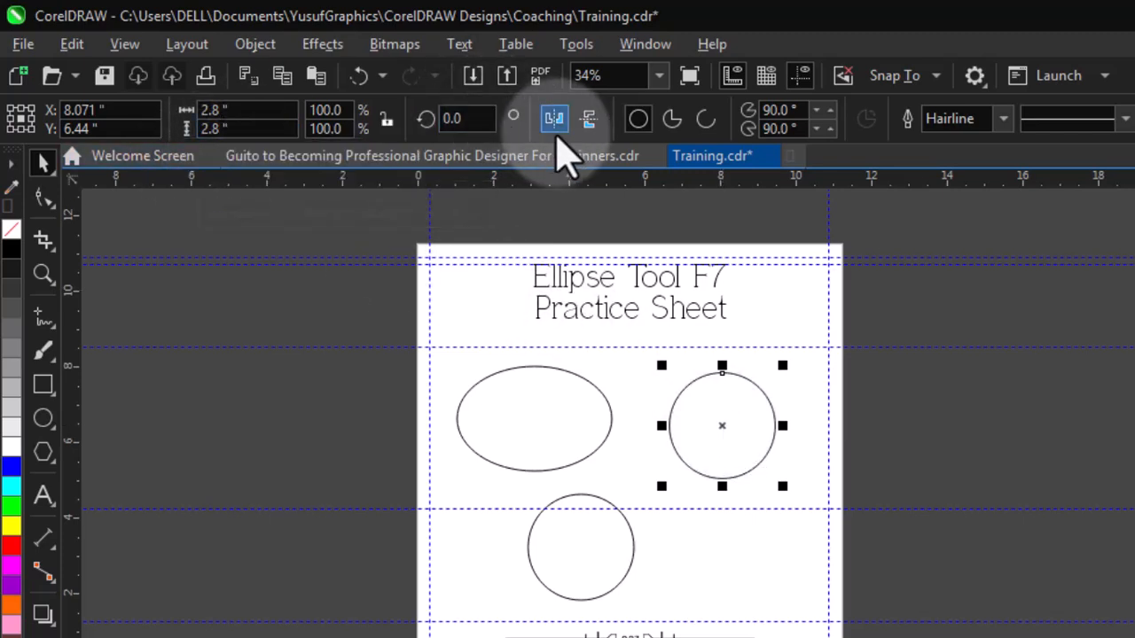
click(667, 119)
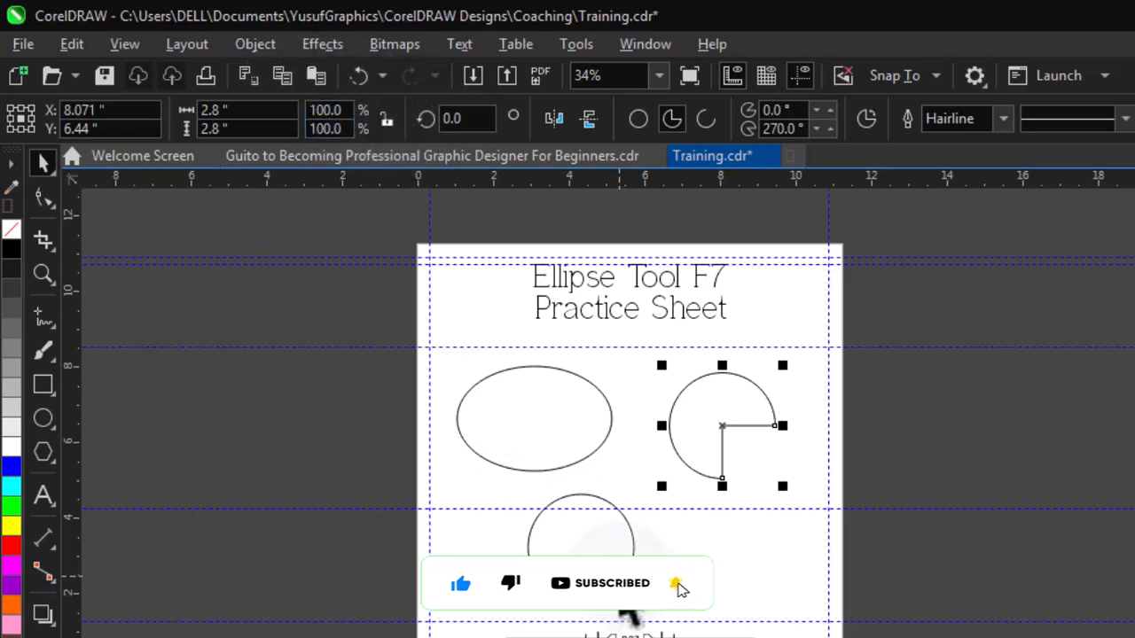
Step: Scale the pie shape beside the ellipse down proportionally
click(621, 587)
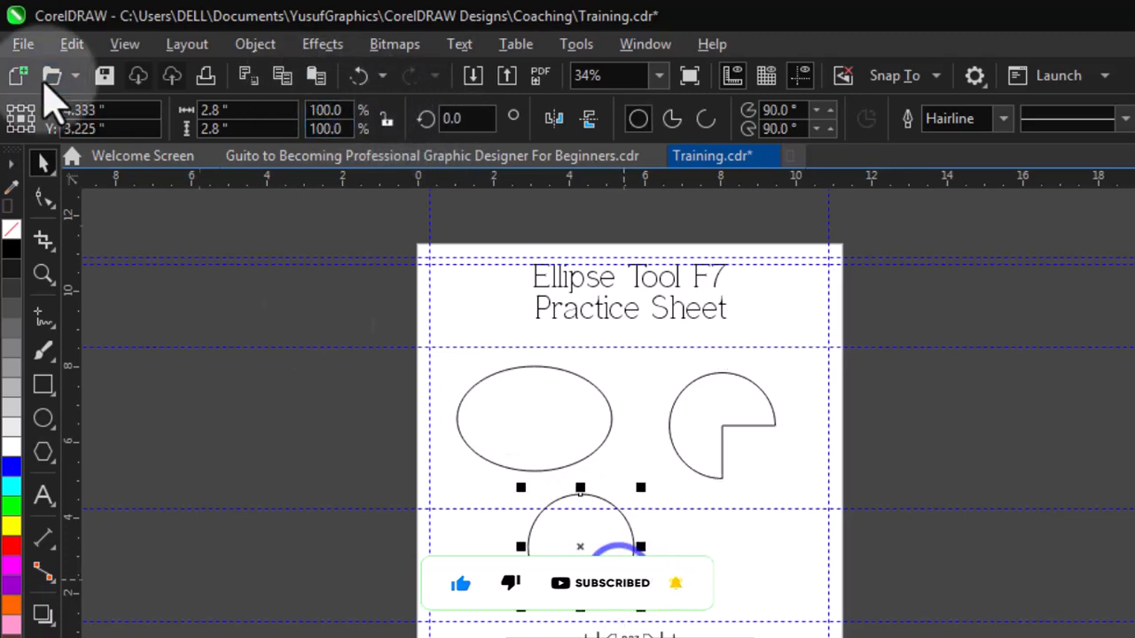
click(720, 390)
drag(783, 364, 724, 399)
Step: Clone the original circle again, placing the copy just below the pie shape, and convert that copy to an arc
click(600, 551)
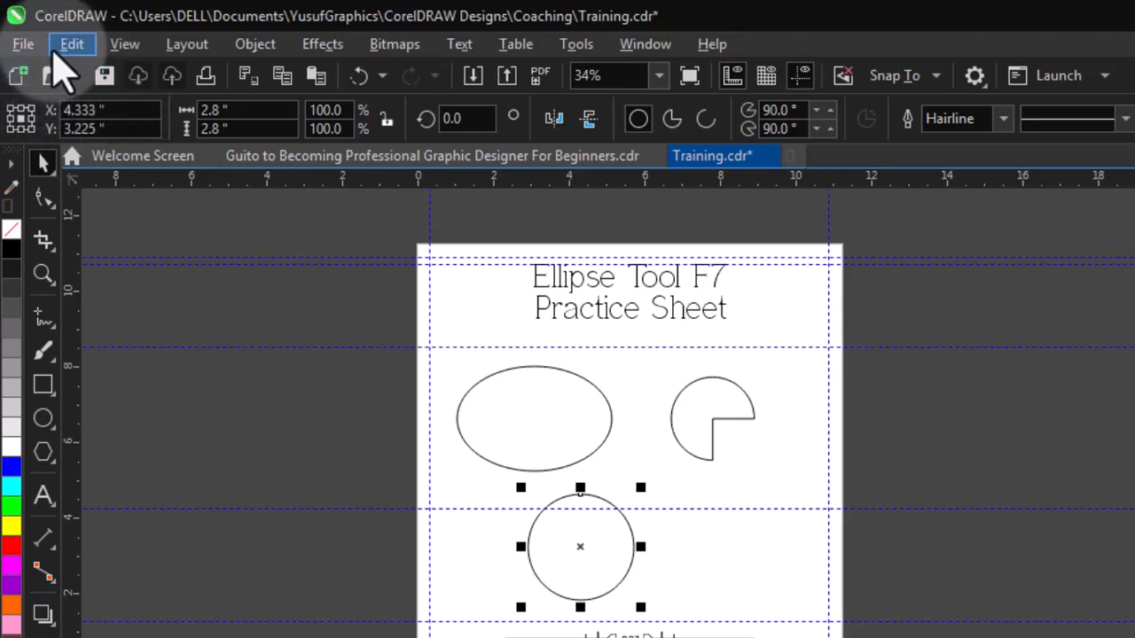
click(71, 44)
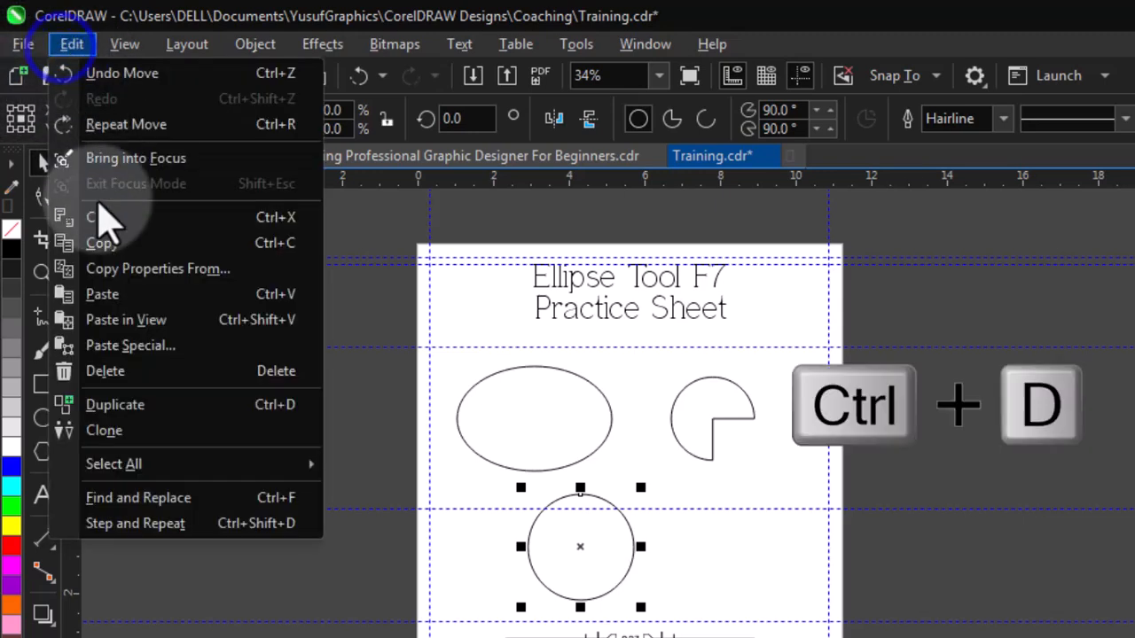
click(141, 434)
drag(596, 536, 716, 525)
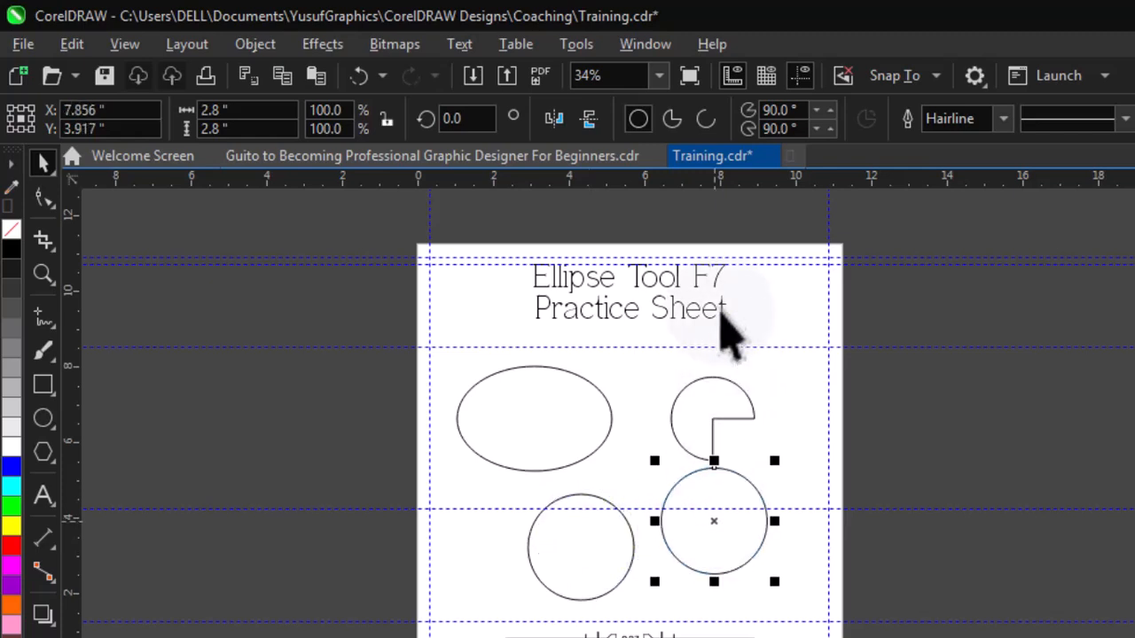
click(703, 119)
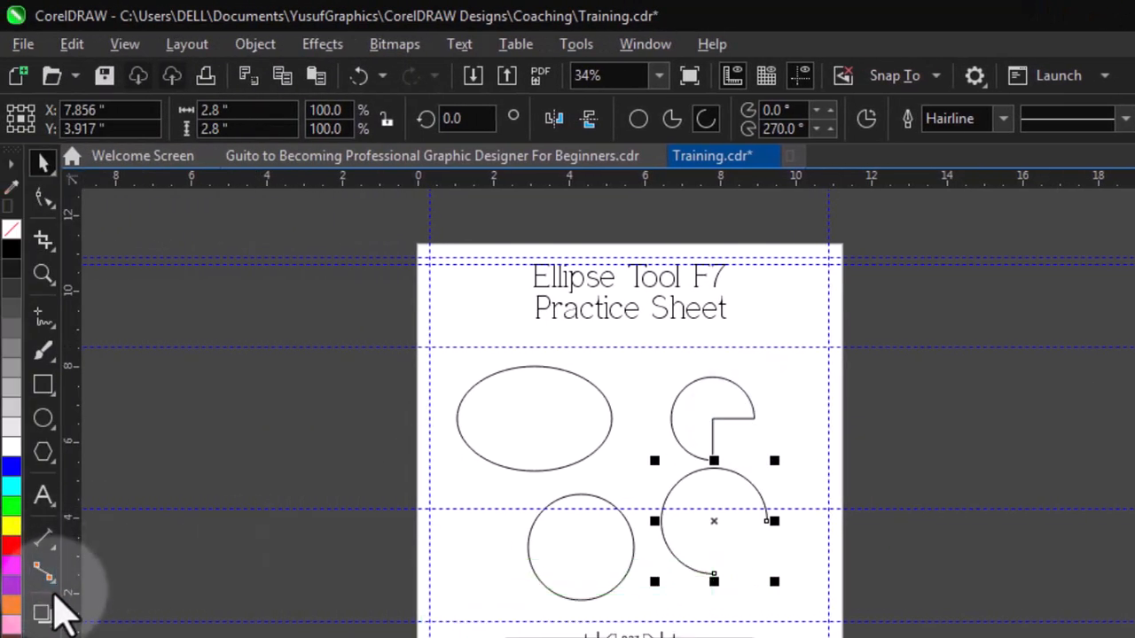
Step: Review the Ellipse tool hint on restoring an ellipse, and scale the arc down proportionally to about 2.385 inches
click(43, 418)
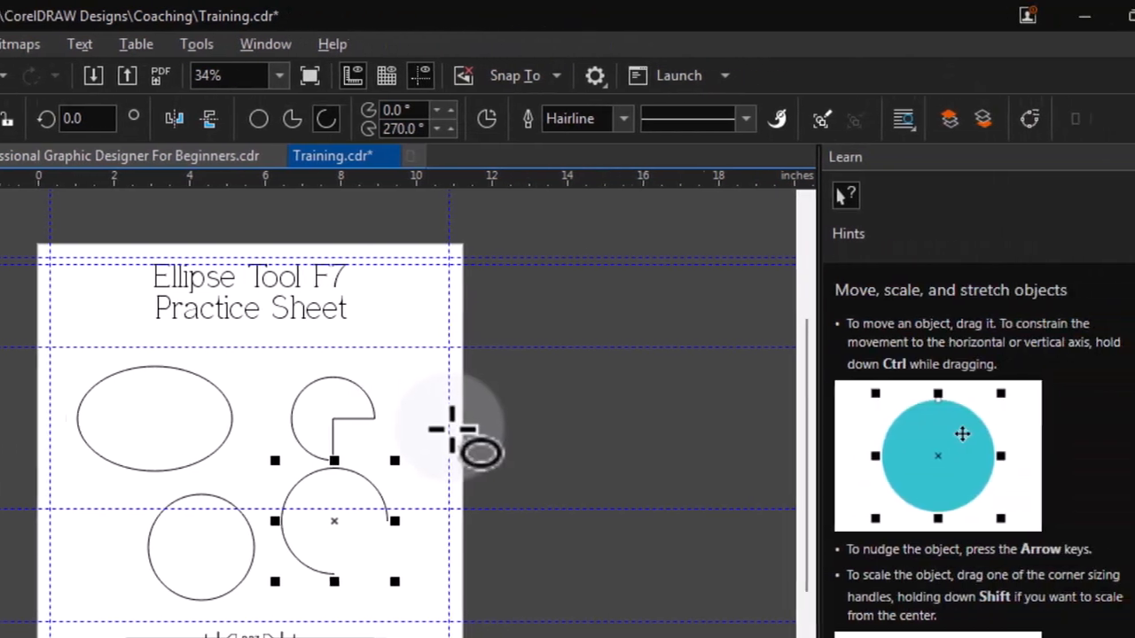
drag(1114, 372, 1118, 478)
drag(800, 483, 975, 525)
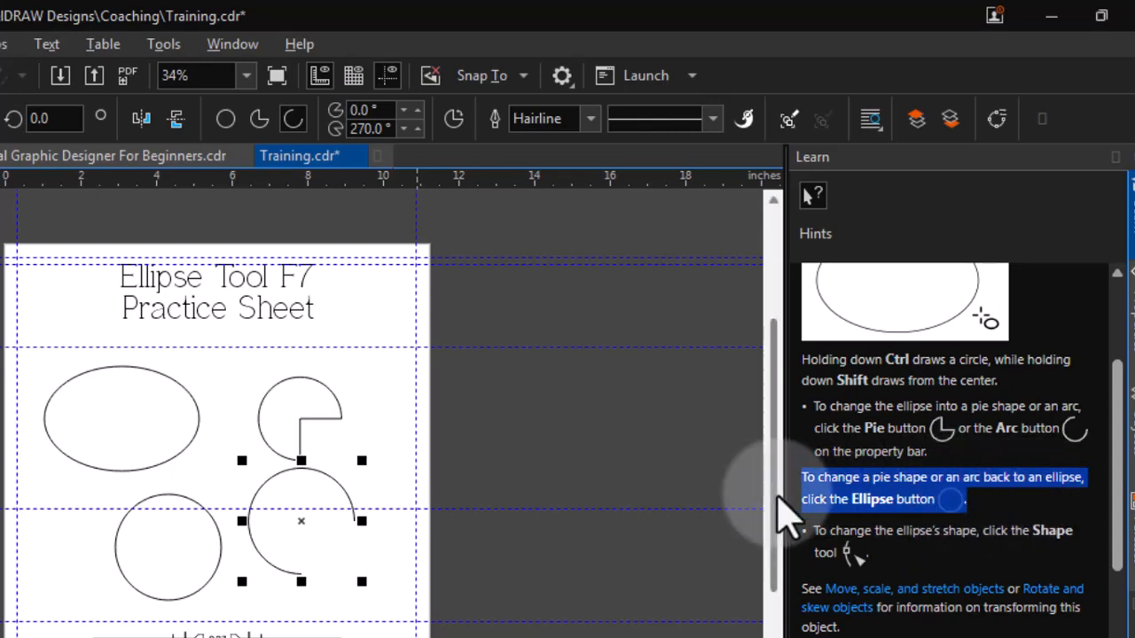
click(393, 534)
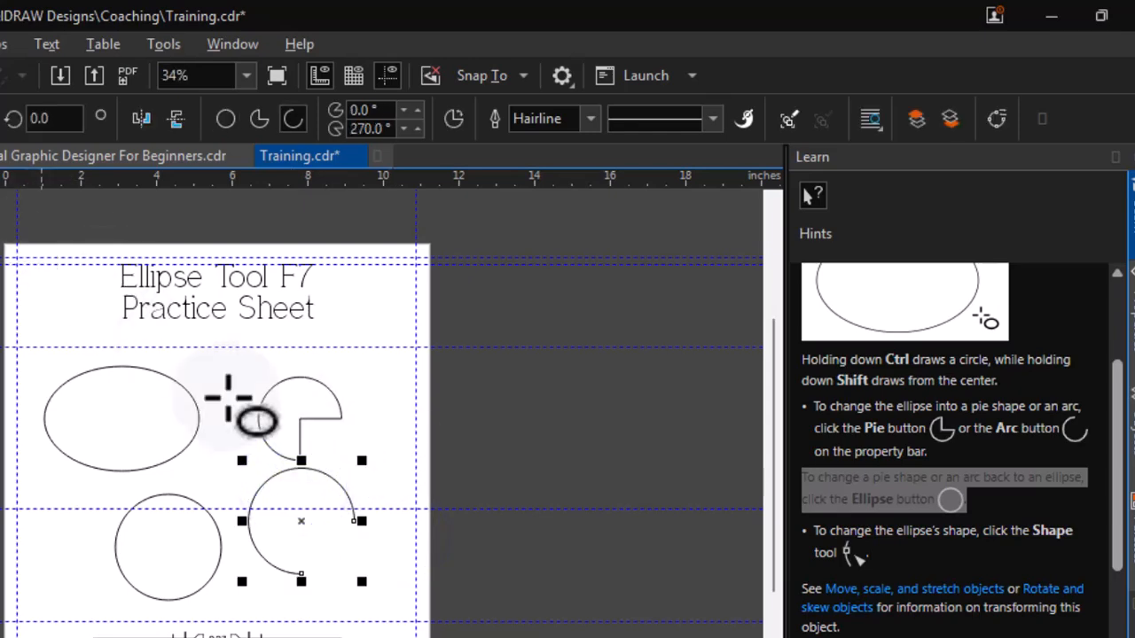
click(363, 462)
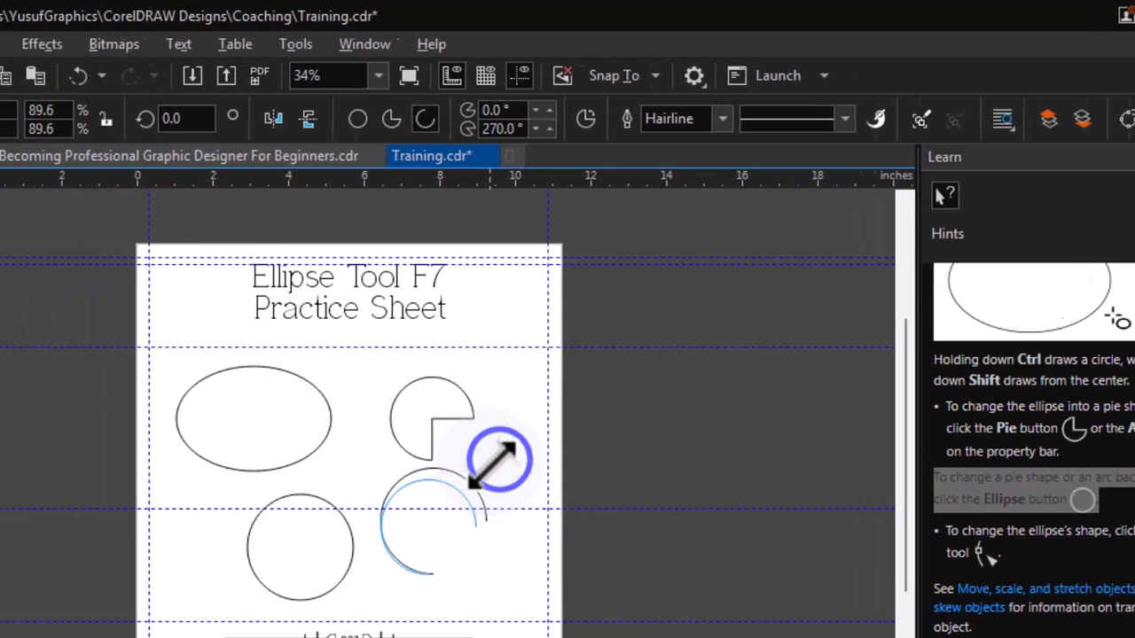
Step: Duplicate the arc, placing the copy diagonally below the original, and change that copy back into a full ellipse
key(ctrl+d)
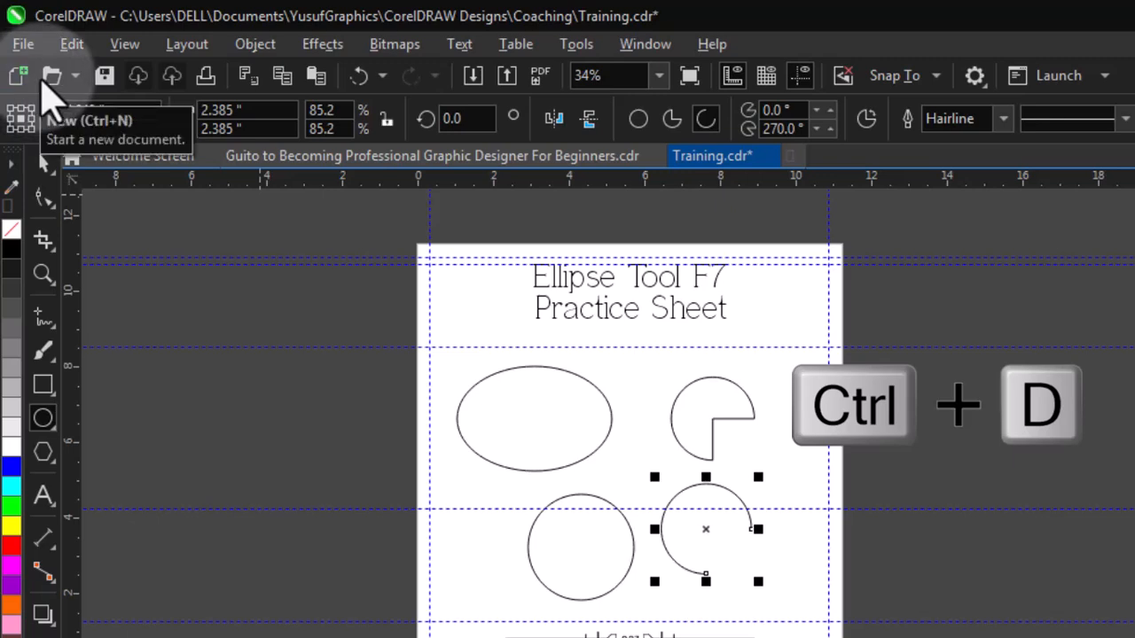
click(64, 48)
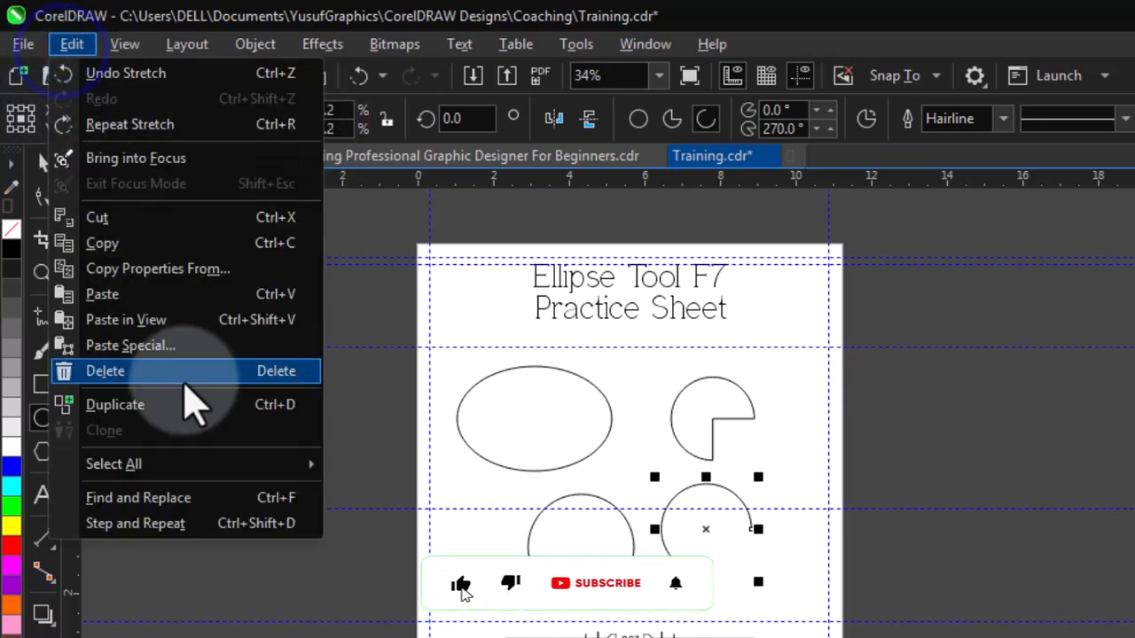
click(186, 405)
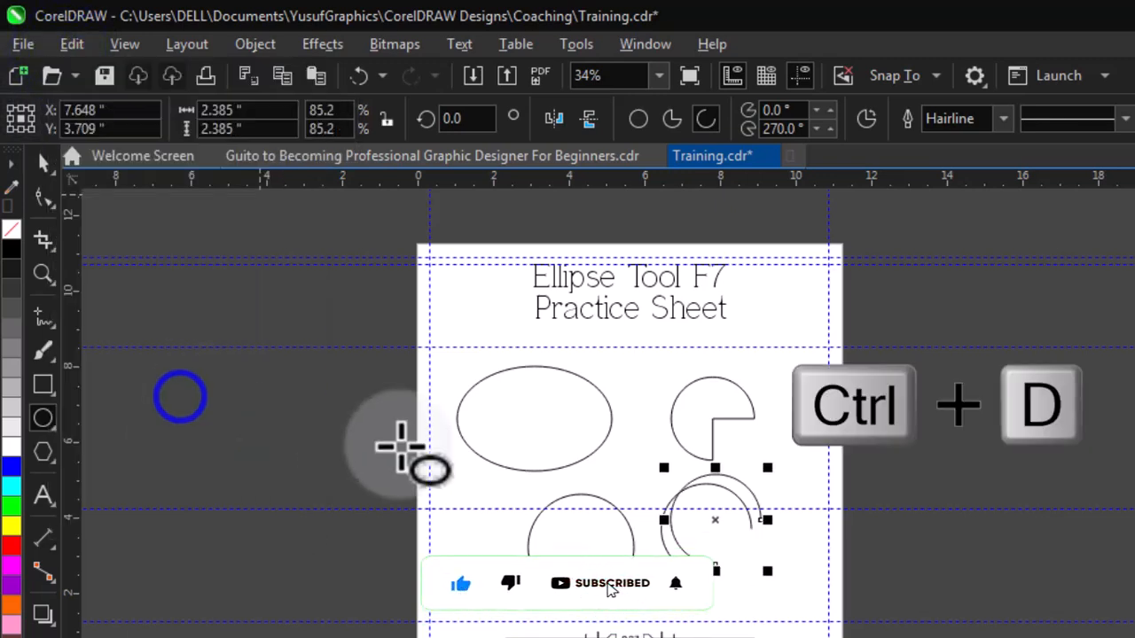
mouse_move(712, 521)
mouse_down()
mouse_move(736, 539)
mouse_move(760, 592)
mouse_up()
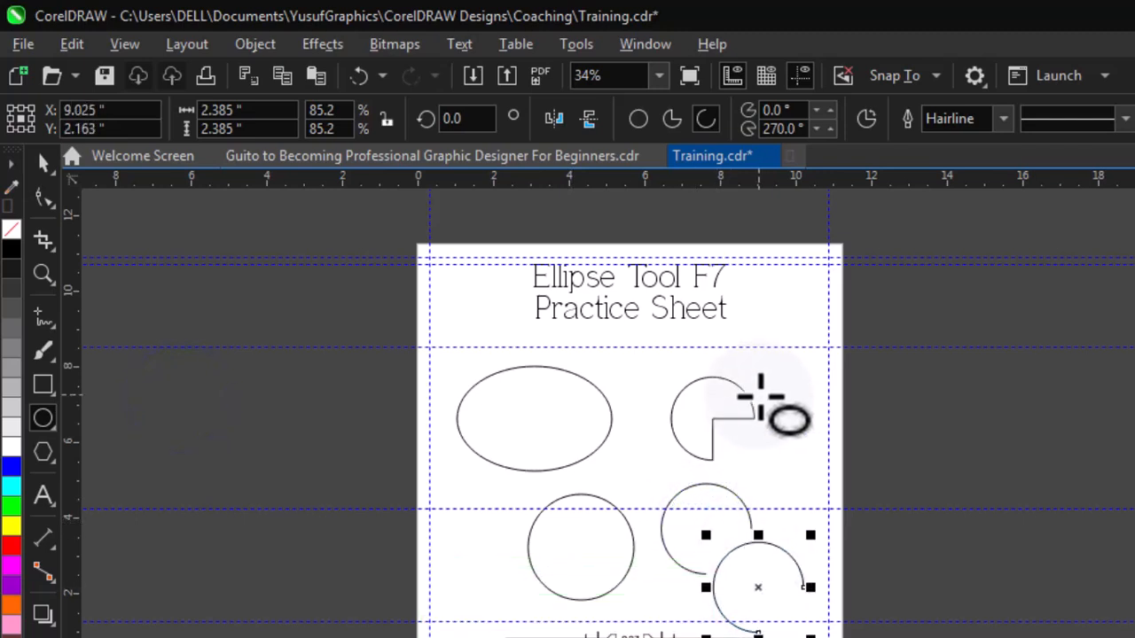
click(642, 122)
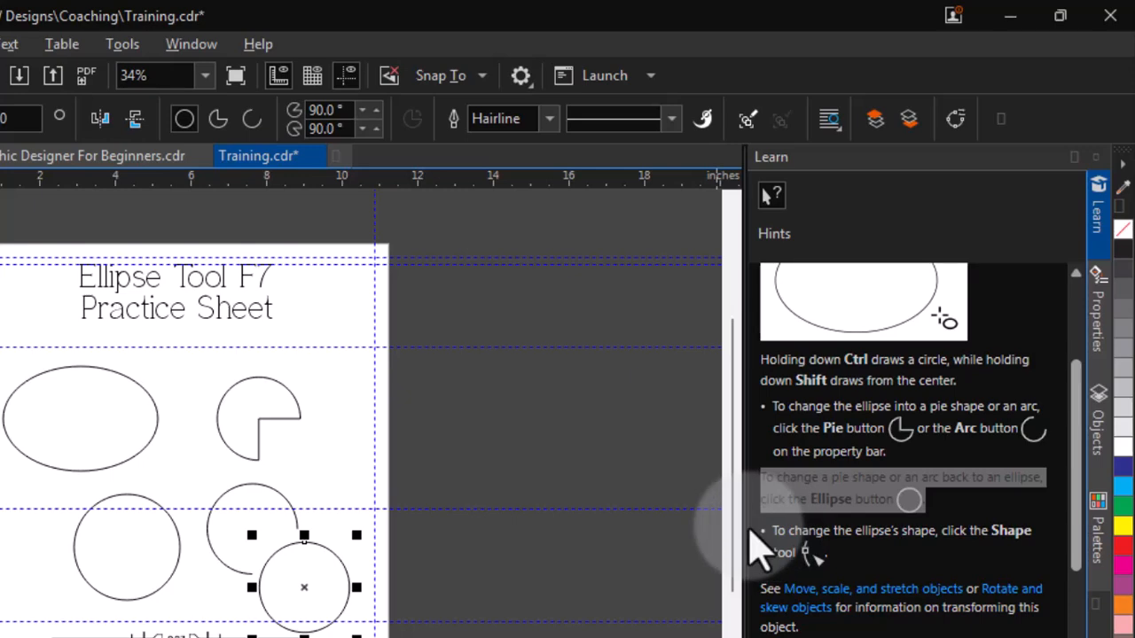
Step: Reshape the restored circle with the Shape tool, moving its node to form an arc ending at about 309.8°
drag(770, 530, 800, 548)
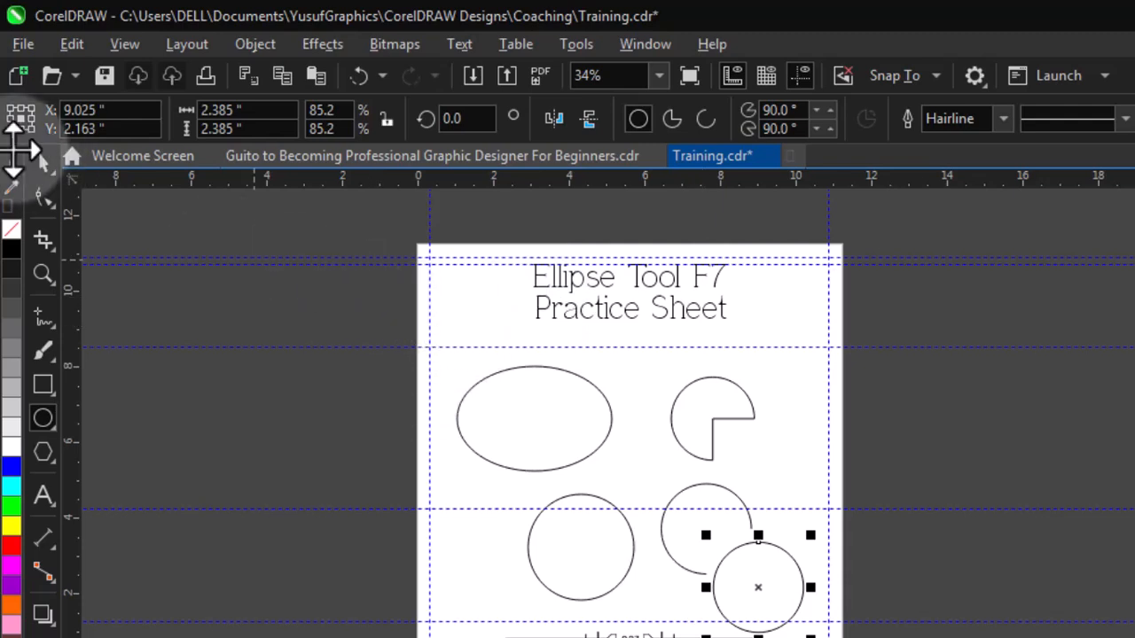
click(41, 192)
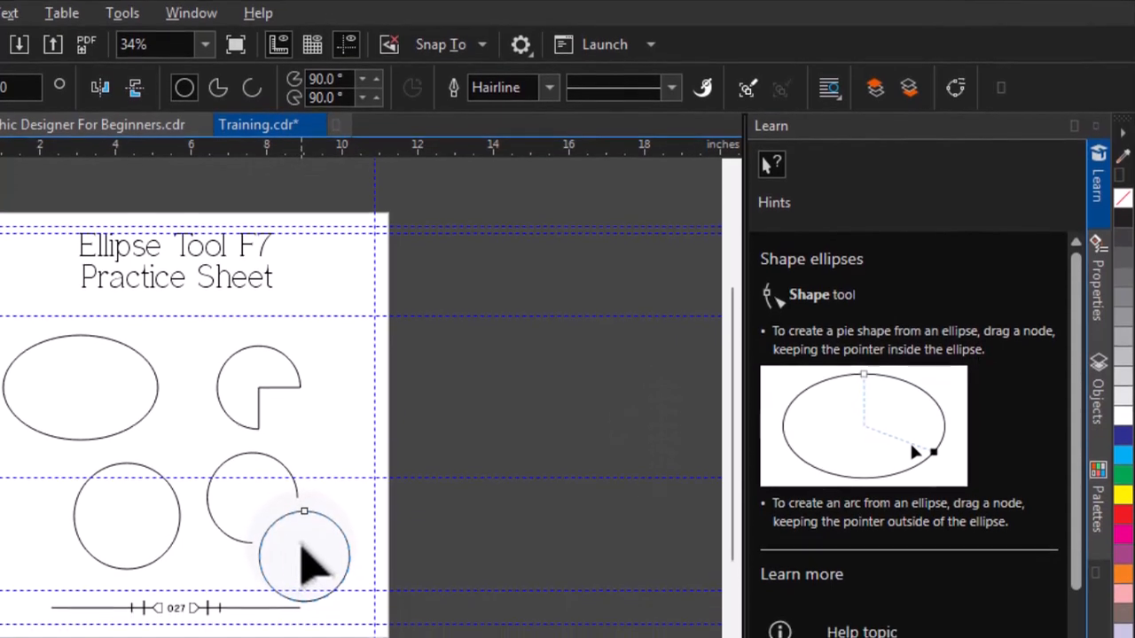
drag(305, 510, 318, 561)
click(434, 453)
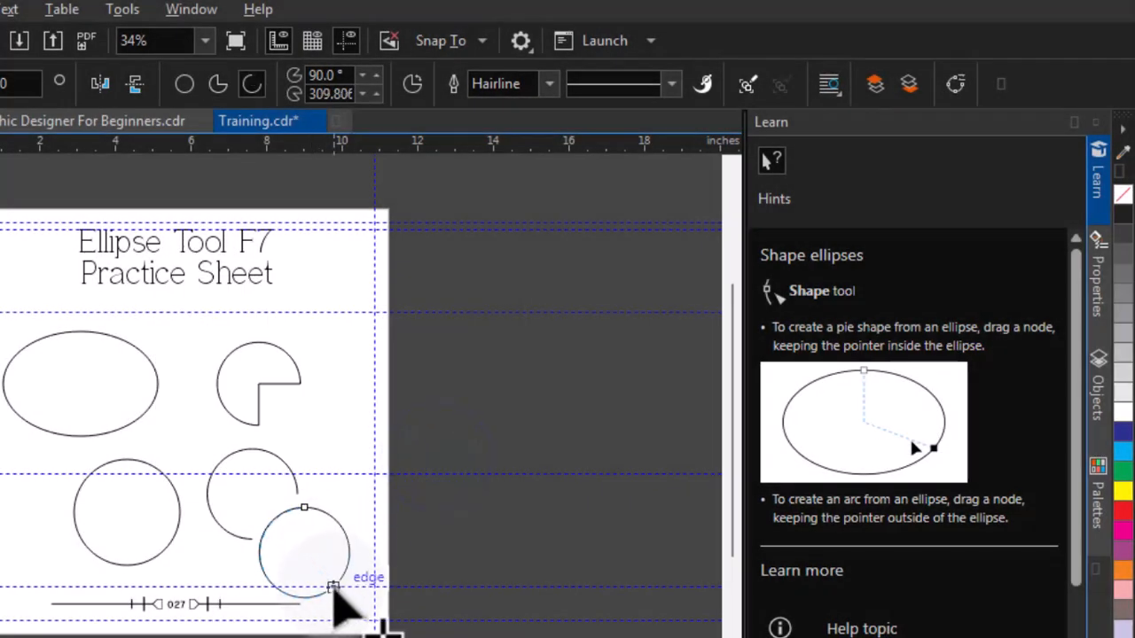
click(328, 588)
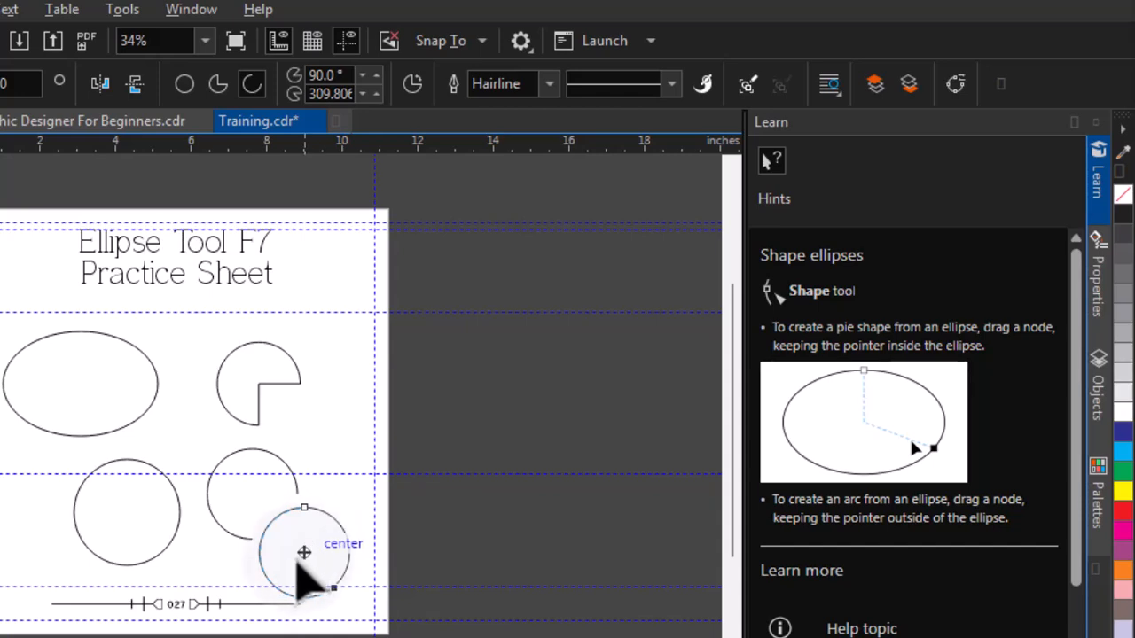
click(330, 588)
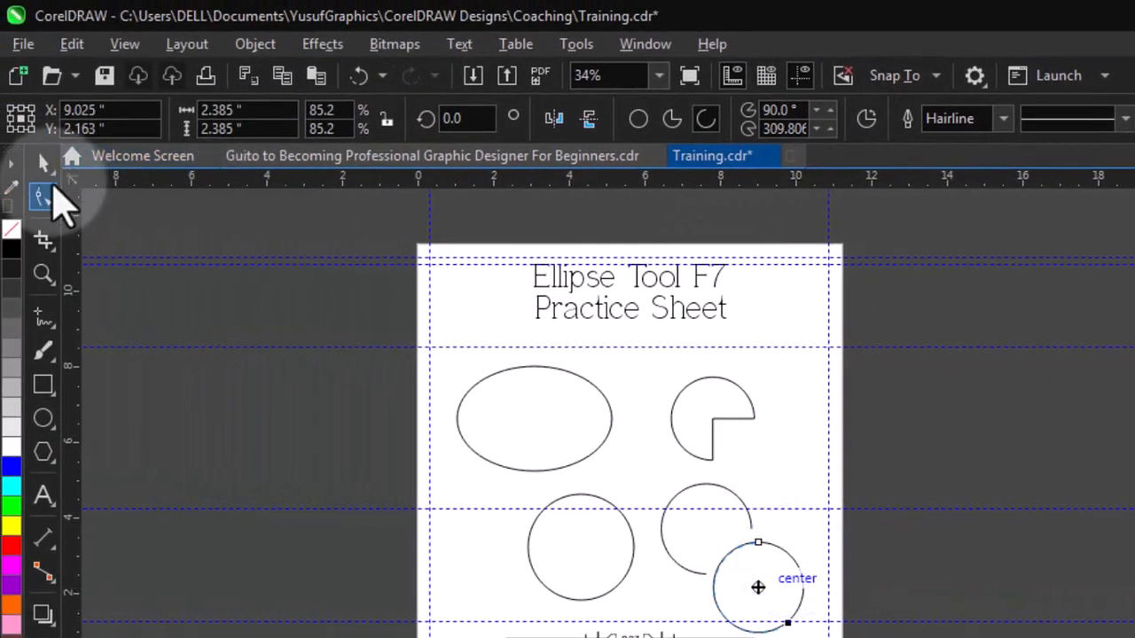
Step: Reshape the lowest circle with the Shape tool into a pie slice running from about 329.9° to about 131.5°
click(42, 164)
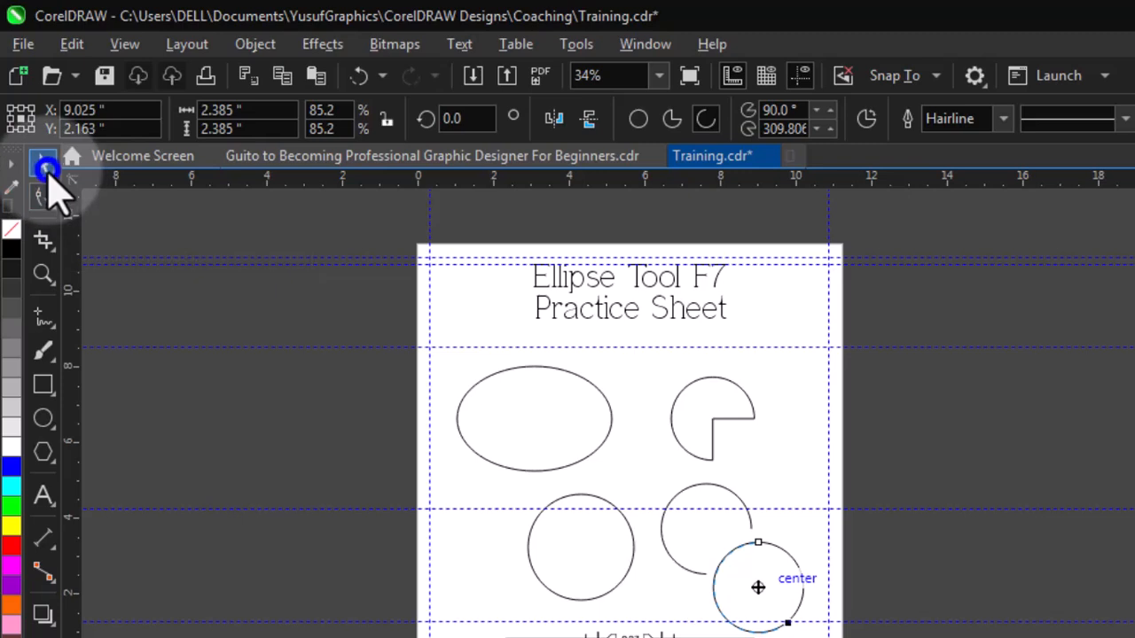
click(42, 196)
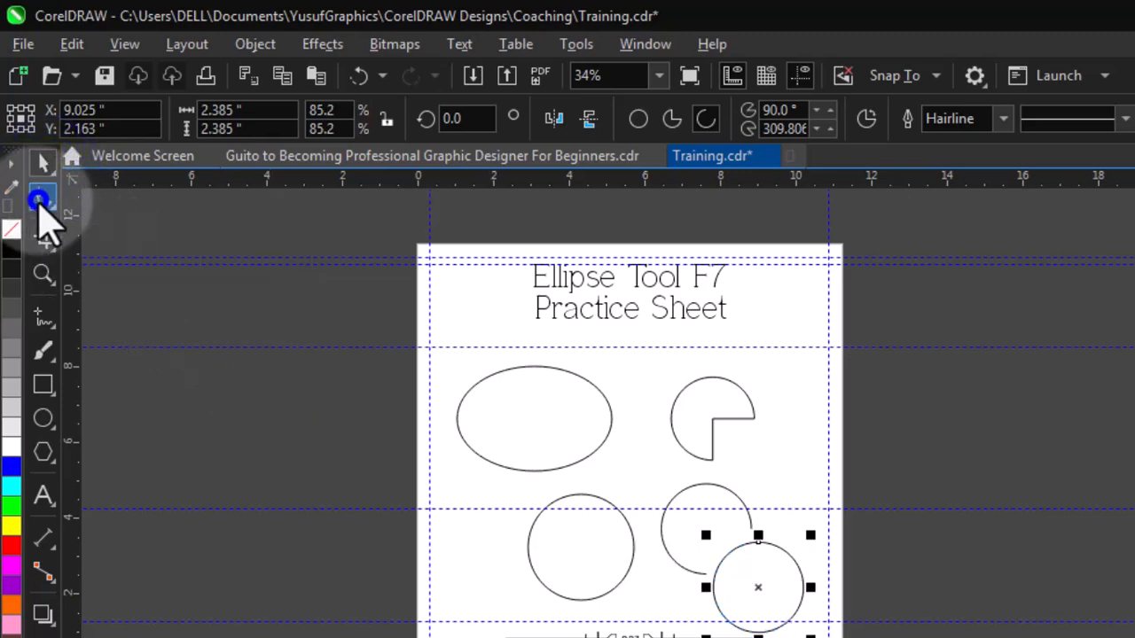
drag(758, 563, 771, 621)
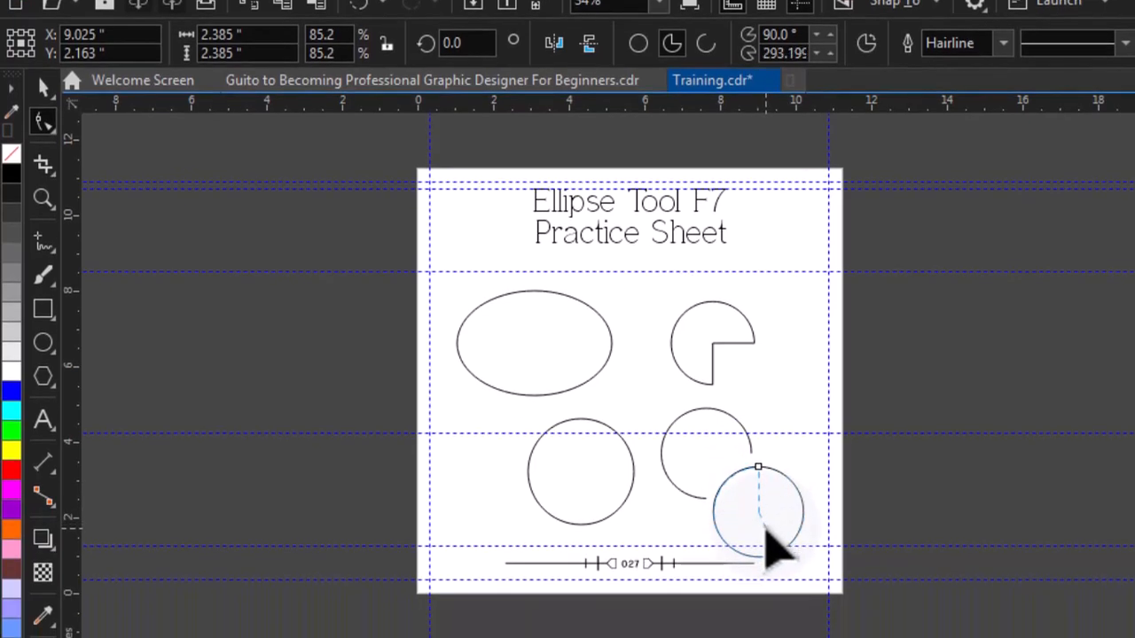
drag(766, 524, 786, 544)
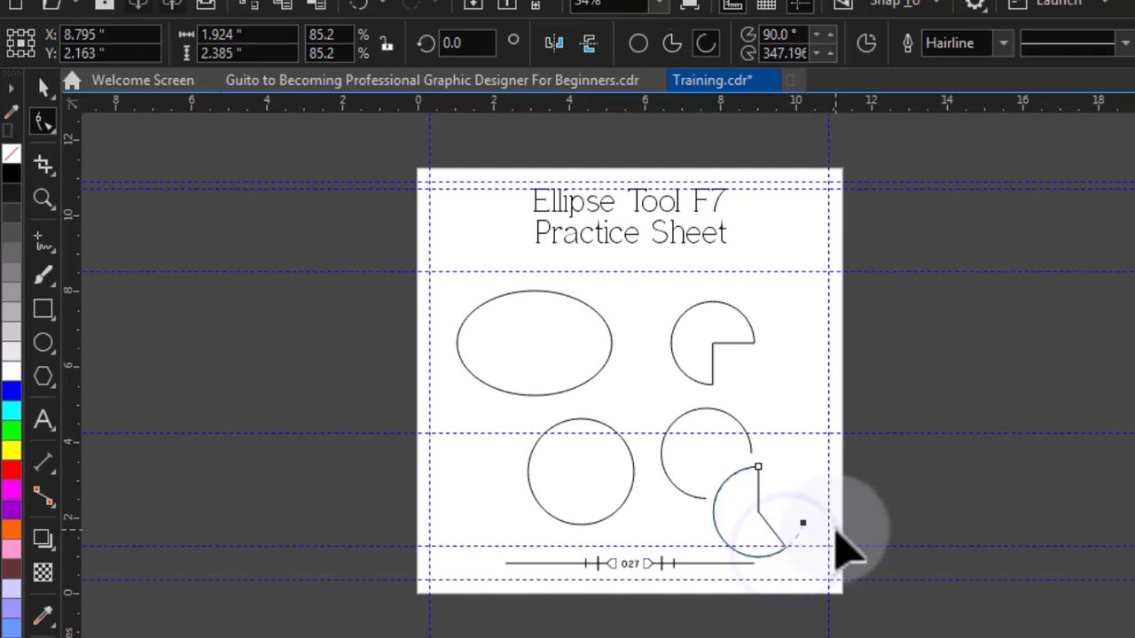
mouse_move(802, 523)
mouse_down()
mouse_move(772, 544)
mouse_move(726, 537)
mouse_move(718, 506)
mouse_move(730, 484)
mouse_move(788, 473)
mouse_move(780, 481)
mouse_move(797, 535)
mouse_up()
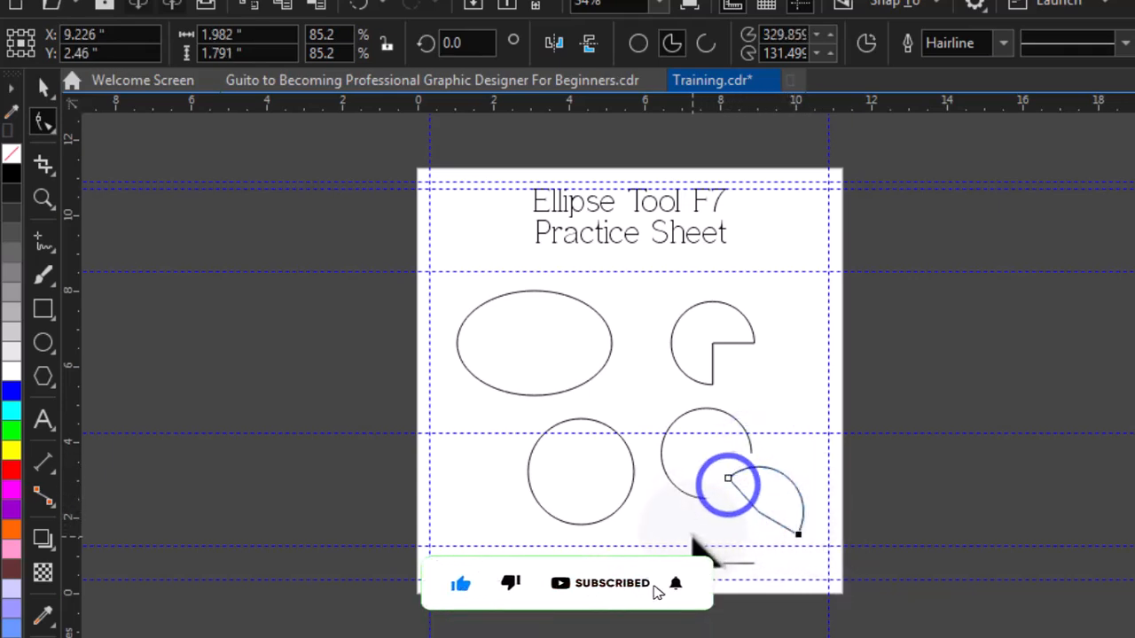
Step: Open the slice into an arc ending at about 202.8°, and reshape it back into a pie ending at about 243.4°
drag(729, 475, 715, 530)
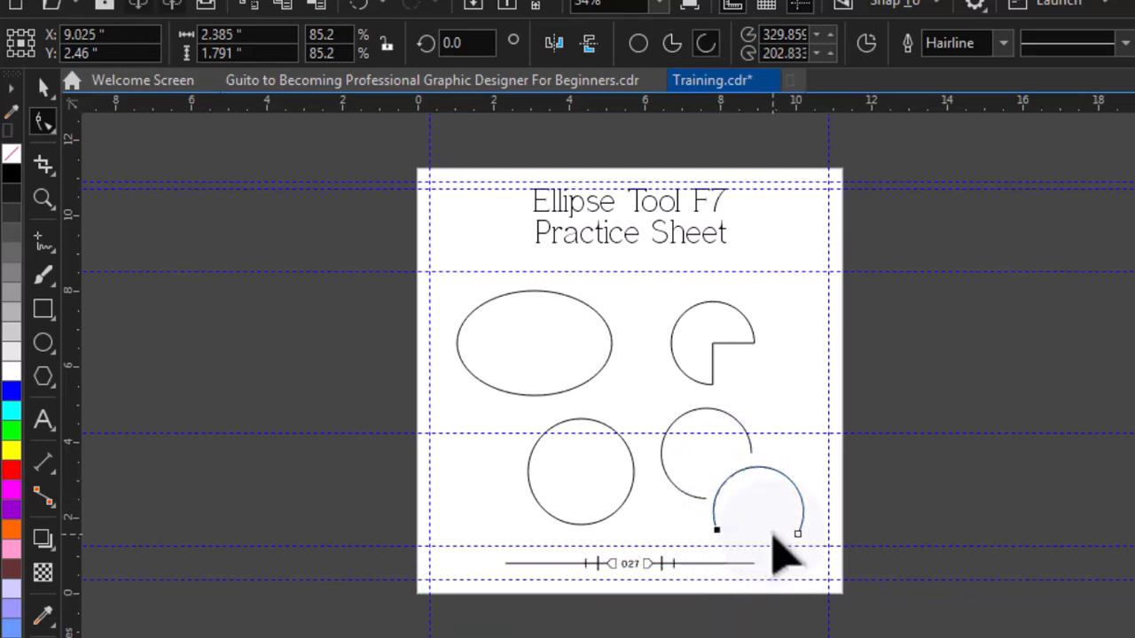
key(space)
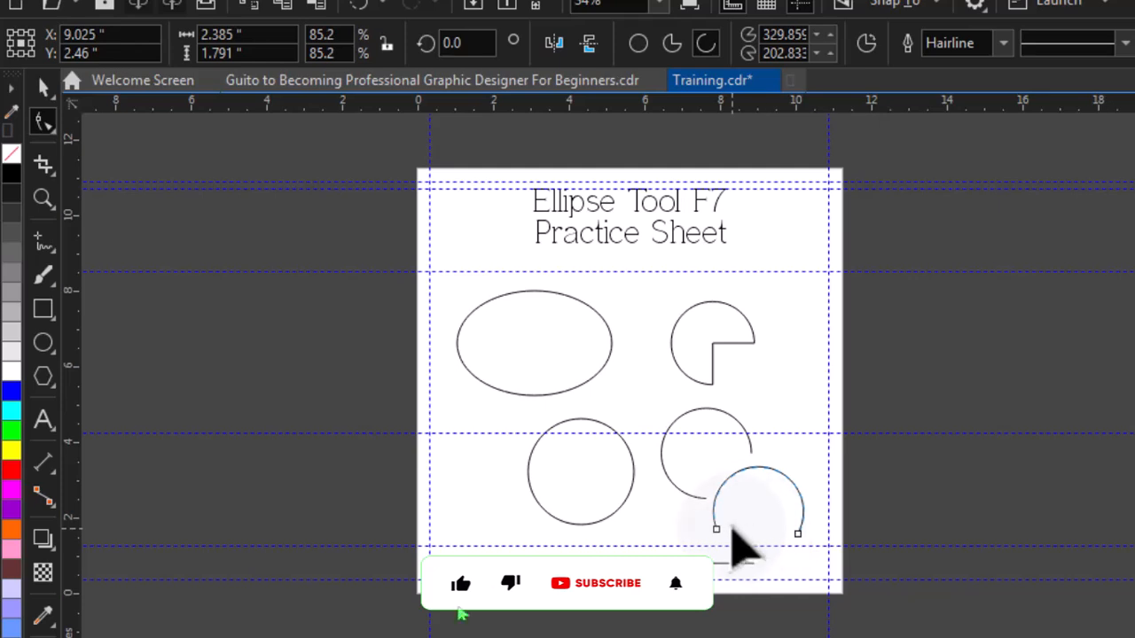
drag(720, 532, 743, 556)
key(space)
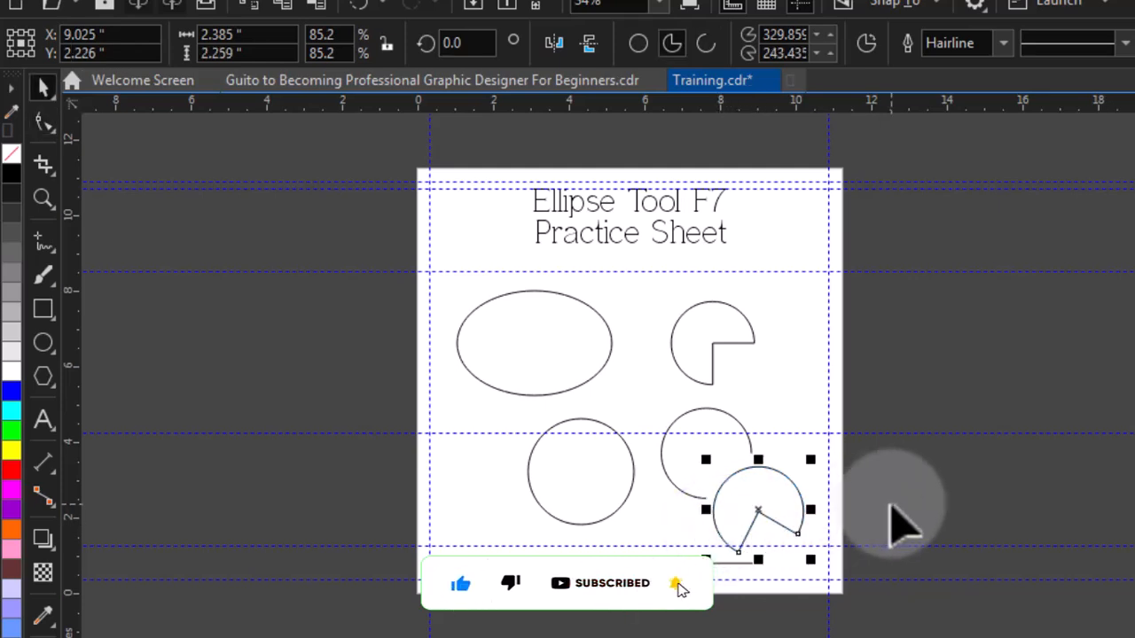